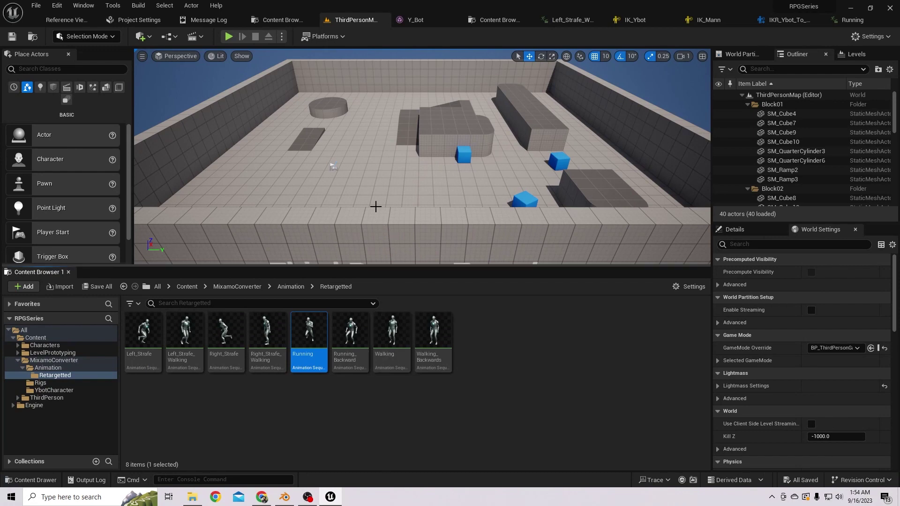
# Step: Create an SK_Mannequin Blend Space named BSP_BasicLocomotion in the Retargetted folder
pyautogui.moveTo(375, 207); pyautogui.dragTo(373, 222)
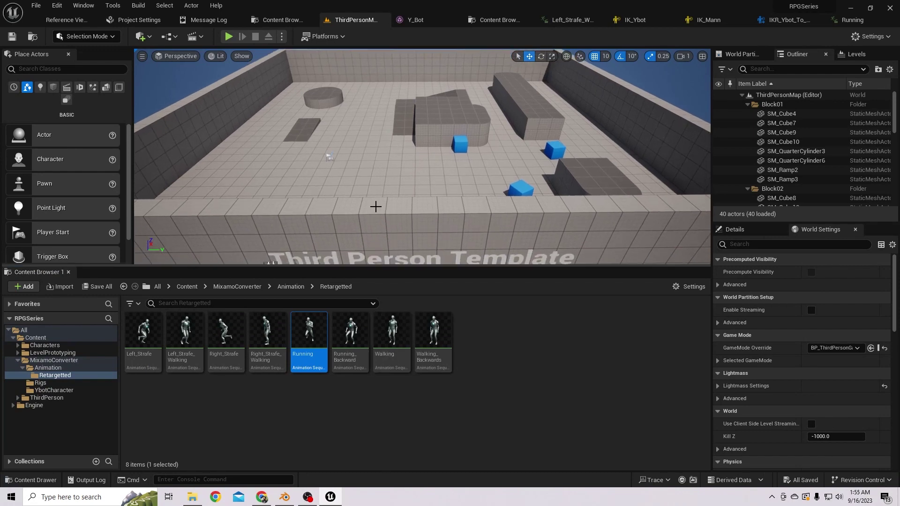
pyautogui.scroll(5, 376, 207)
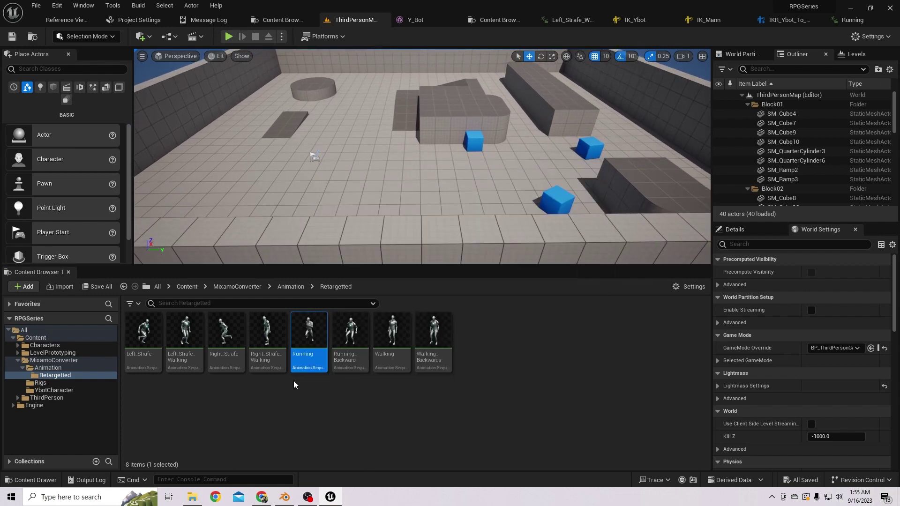
pyautogui.click(480, 370)
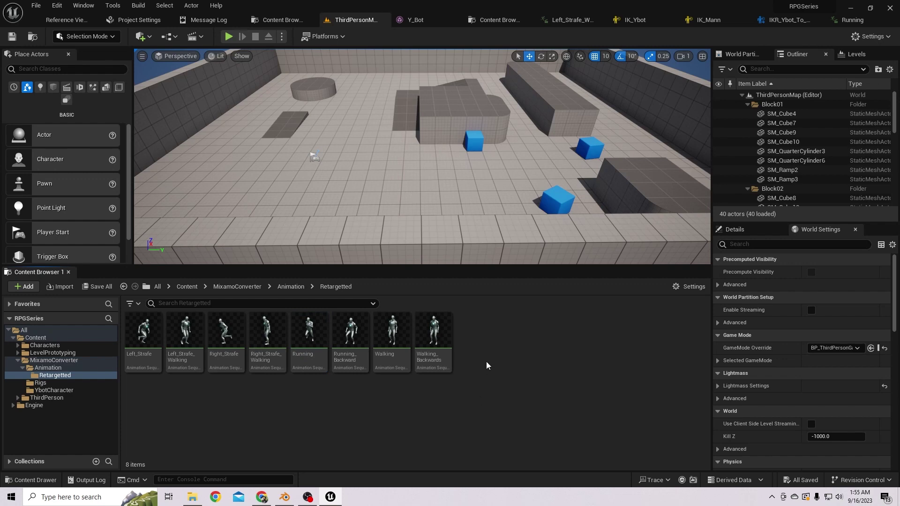
pyautogui.rightClick(485, 331)
pyautogui.click(455, 403)
pyautogui.rightClick(488, 335)
pyautogui.moveTo(535, 310)
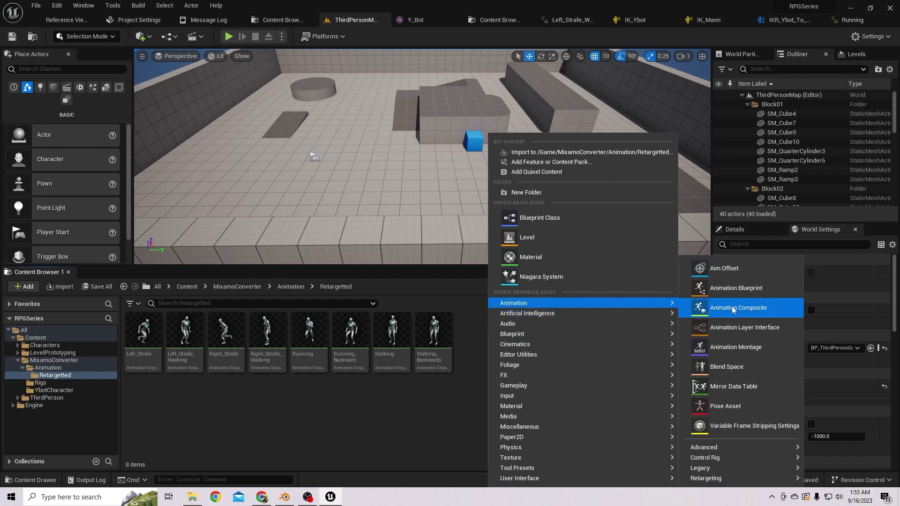
pyautogui.click(736, 349)
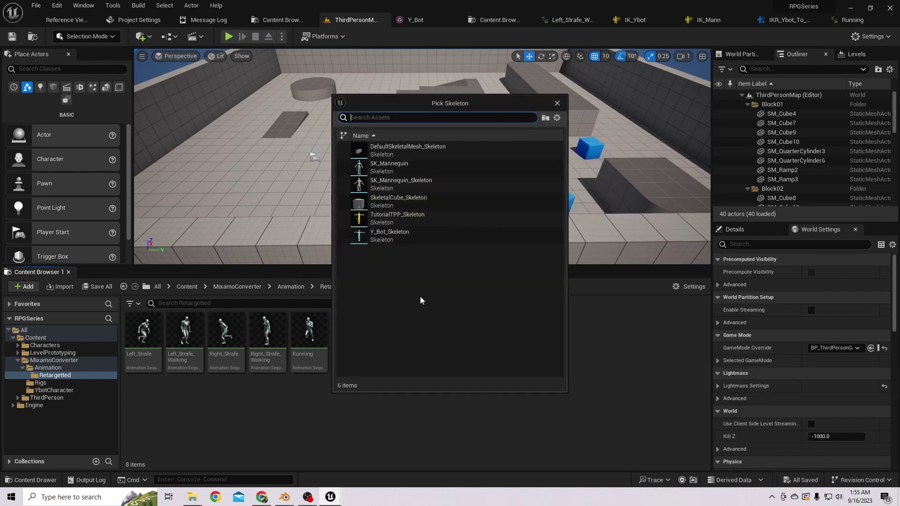
pyautogui.click(389, 167)
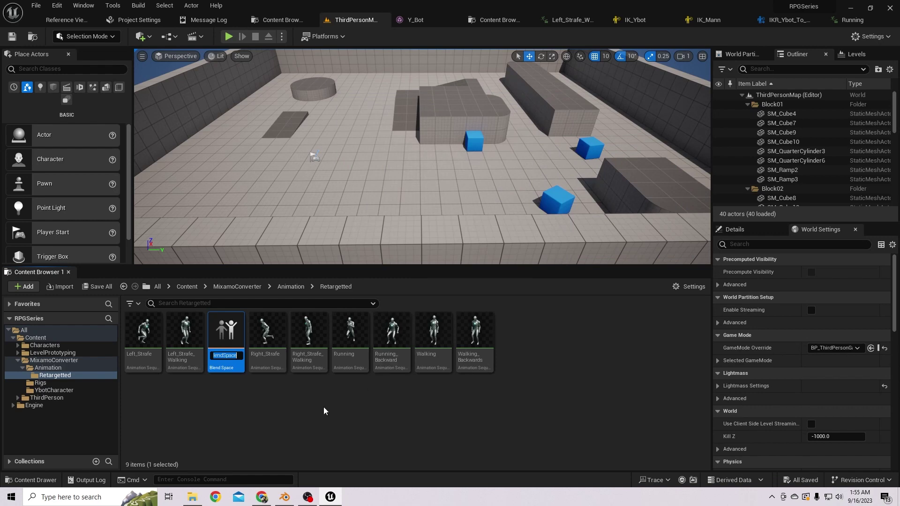
pyautogui.write('BSP')
pyautogui.write('_')
pyautogui.write('Basic')
pyautogui.write('Locomotion')
pyautogui.press('Return')
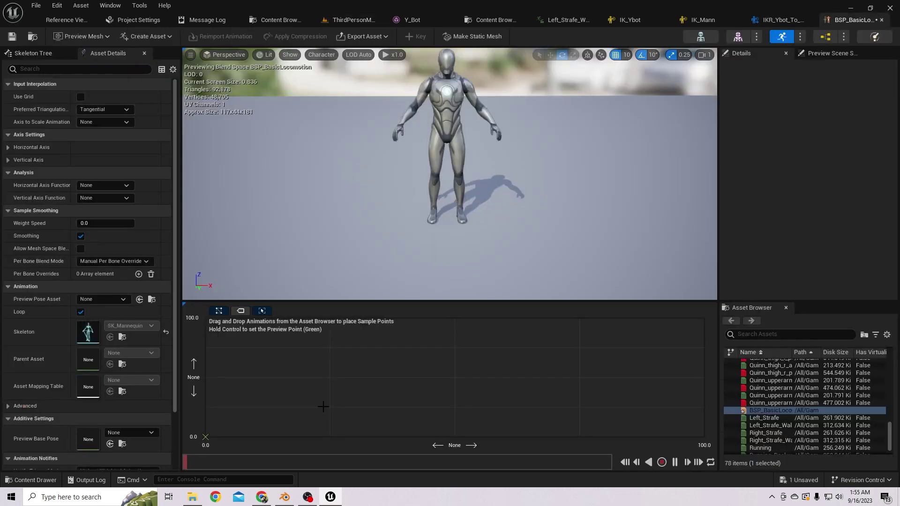
# Step: Name the horizontal axis RightSpeed and the vertical axis ForwardSpeed
pyautogui.click(16, 150)
pyautogui.click(108, 162)
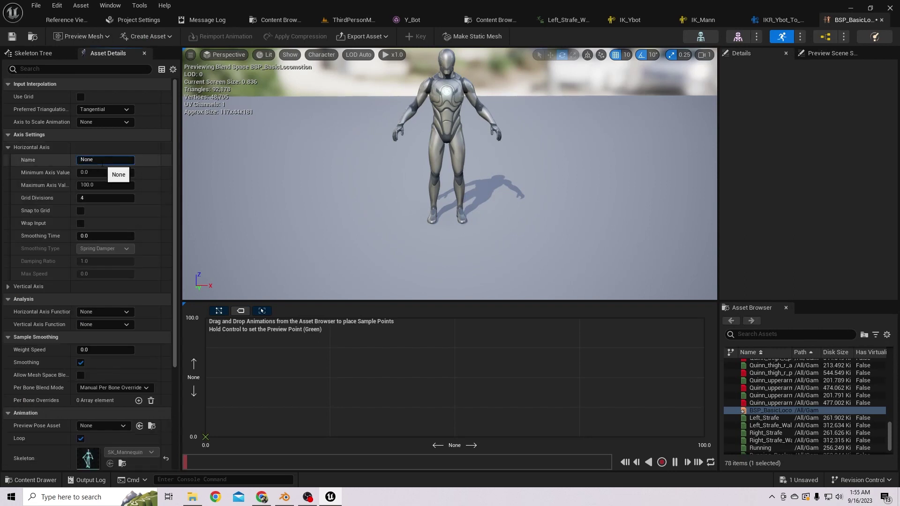
pyautogui.doubleClick(107, 161)
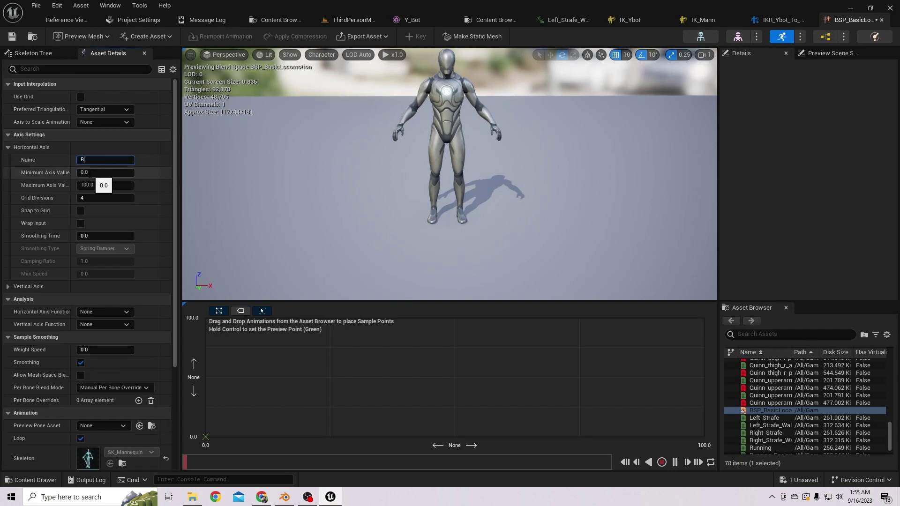
pyautogui.click(8, 287)
pyautogui.doubleClick(98, 299)
pyautogui.write('For')
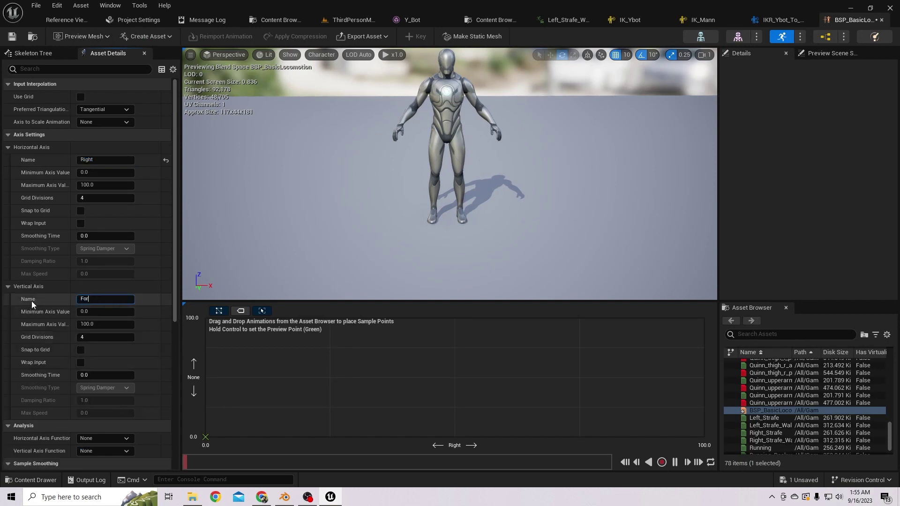
pyautogui.write('wardSpeed')
pyautogui.press('Return')
pyautogui.click(101, 160)
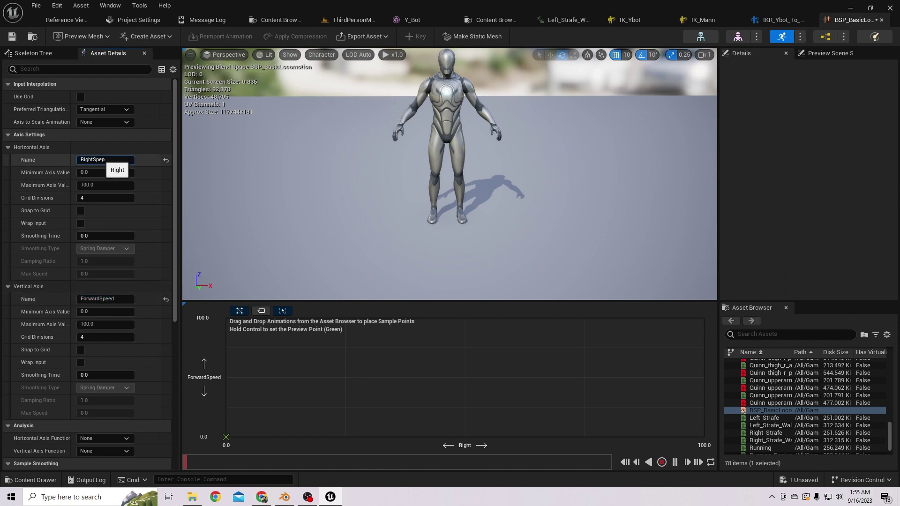
pyautogui.write('Speed')
pyautogui.press('Return')
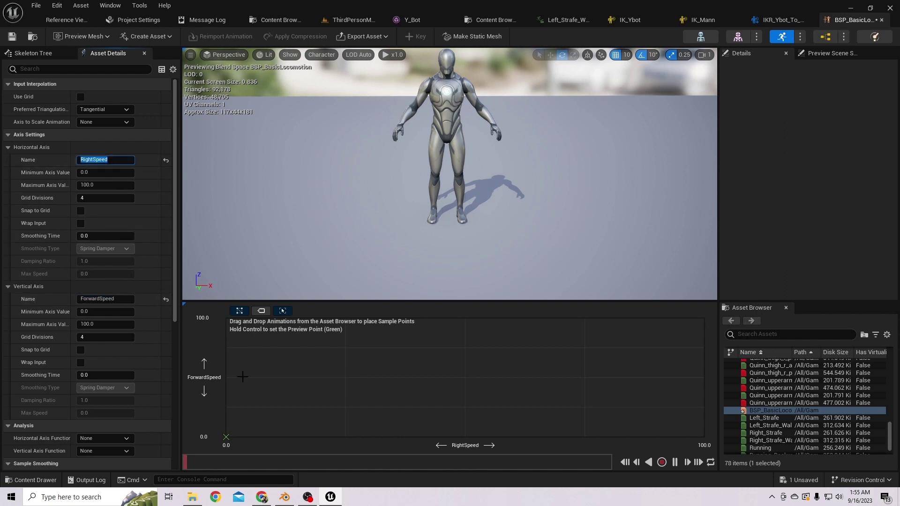
# Step: Give both axes a range of -500 to 500 with 10 grid divisions
pyautogui.click(94, 185)
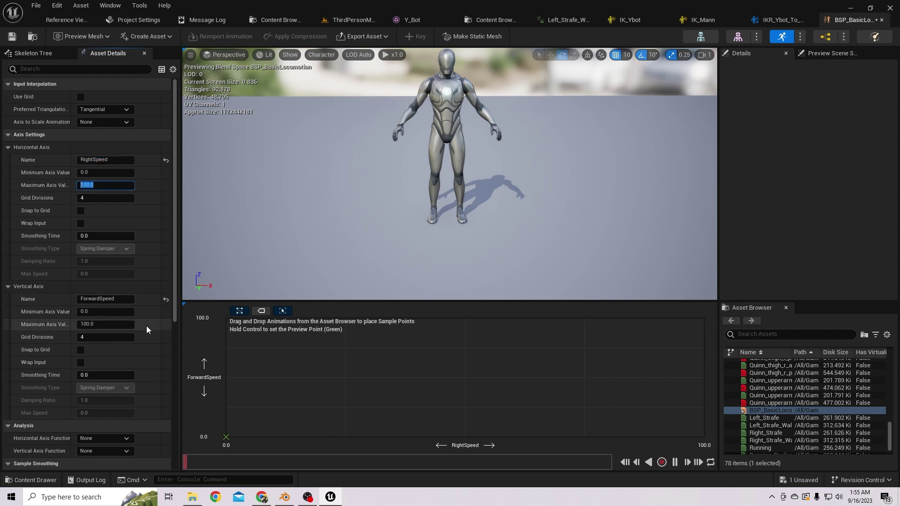
pyautogui.hotkey('shift', 'Tab')
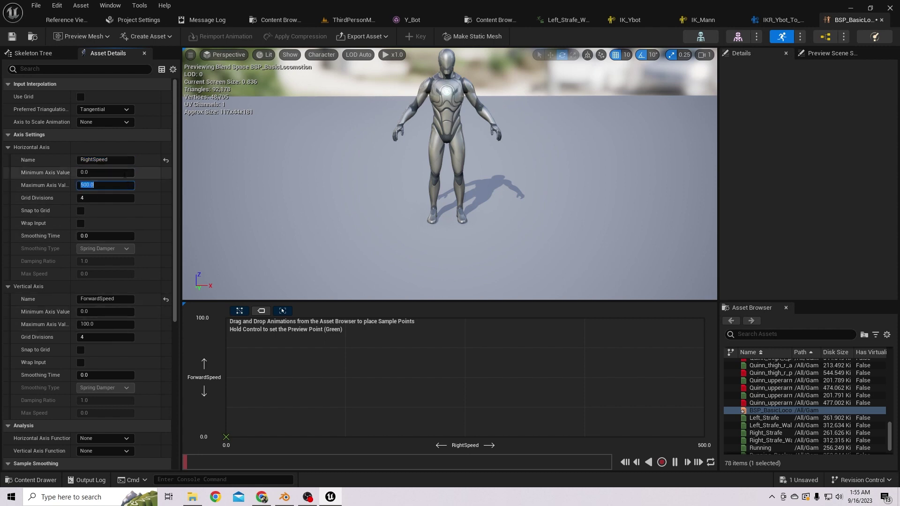
pyautogui.write('-500')
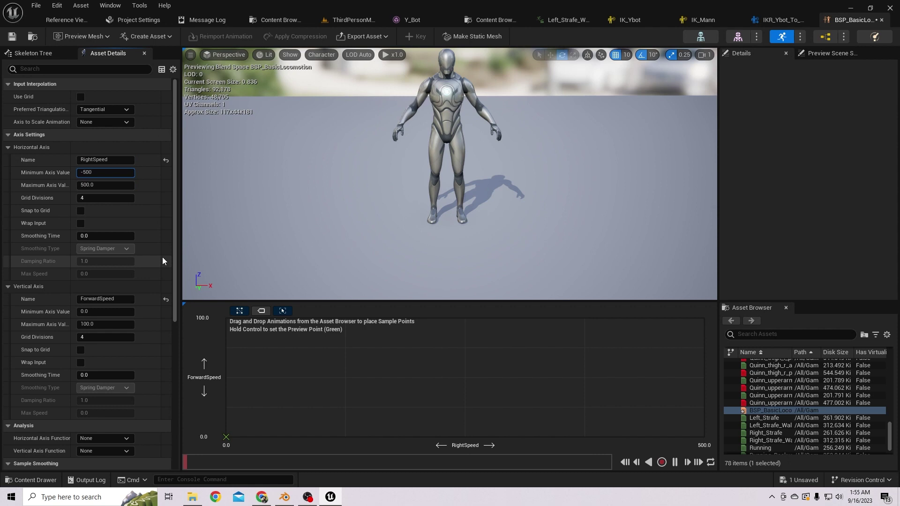
pyautogui.press('Return')
pyautogui.click(95, 312)
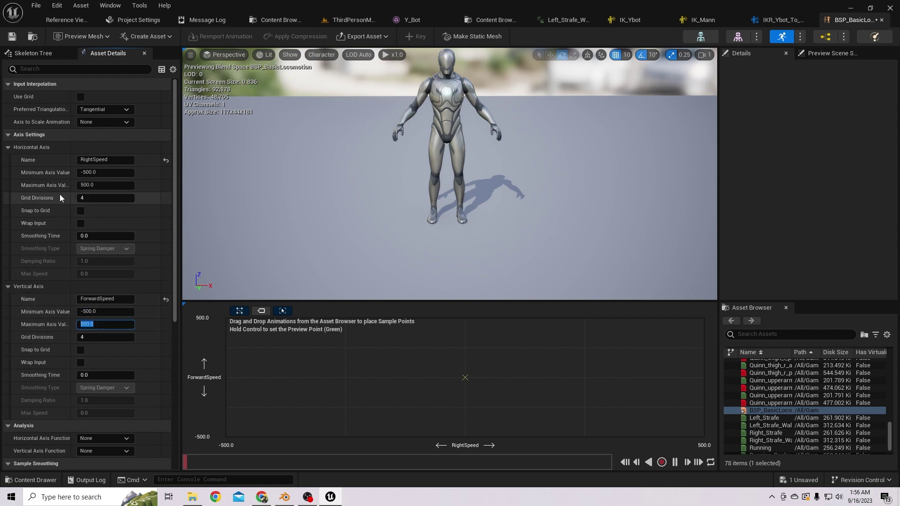
pyautogui.click(89, 197)
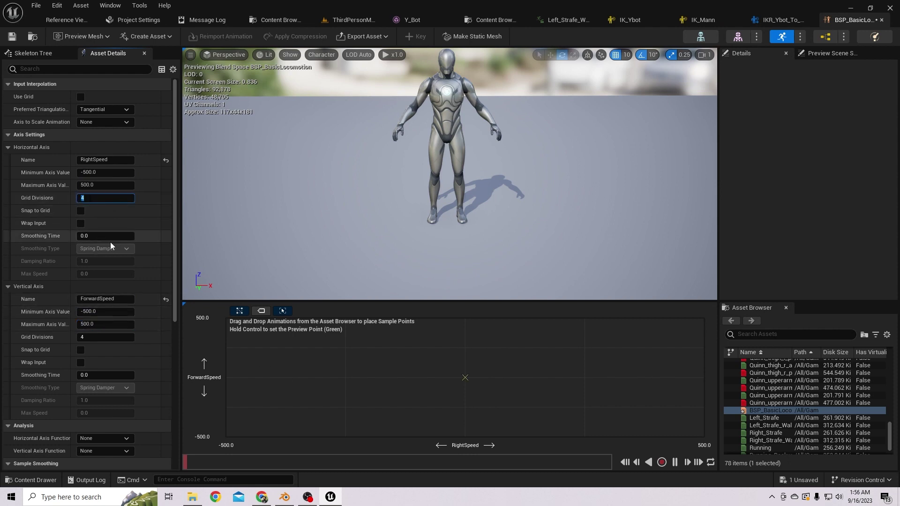
pyautogui.write('10')
pyautogui.click(105, 337)
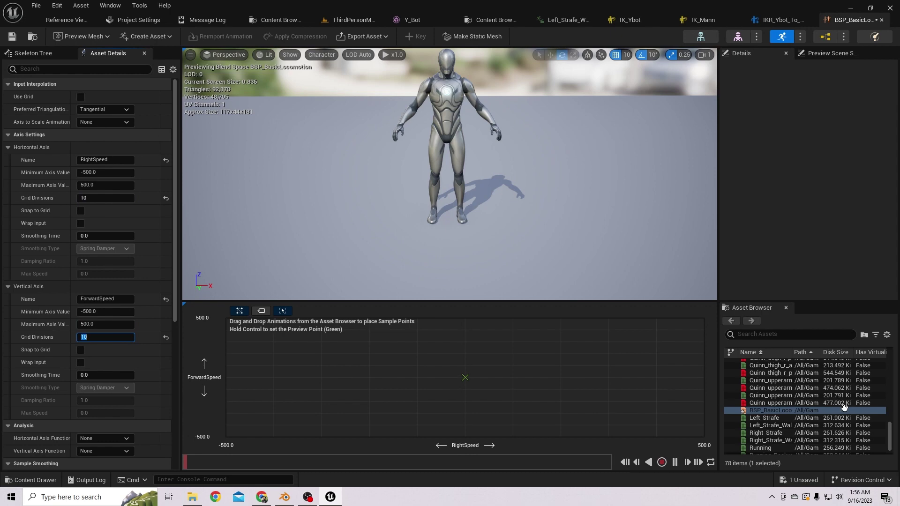
# Step: Drop MF_Idle onto the blend space grid centre at (0,0) as a sample
pyautogui.scroll(10, 844, 407)
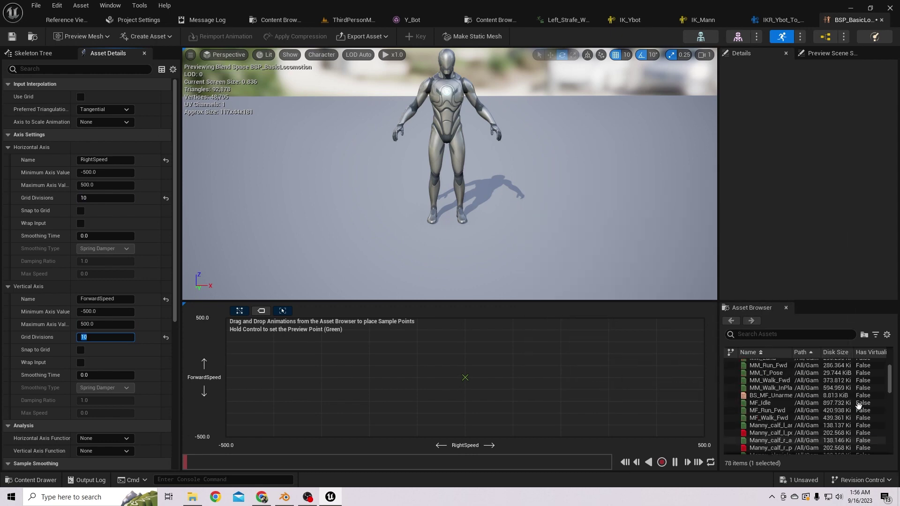
pyautogui.scroll(3, 859, 405)
pyautogui.moveTo(770, 439)
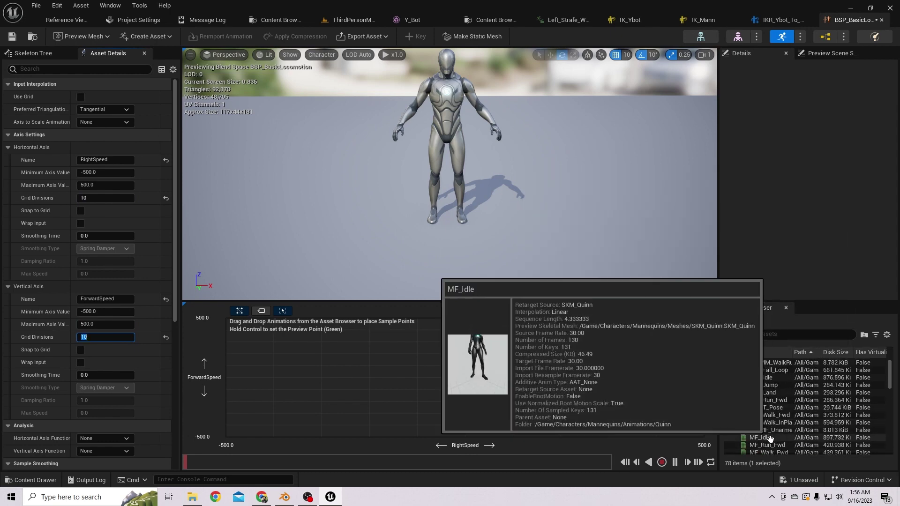
pyautogui.moveTo(771, 439); pyautogui.dragTo(472, 382)
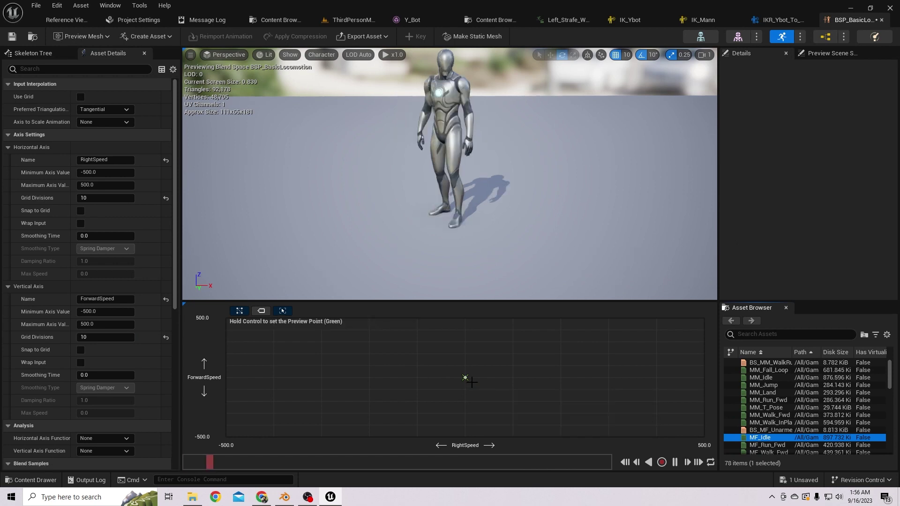
pyautogui.scroll(-12, 844, 406)
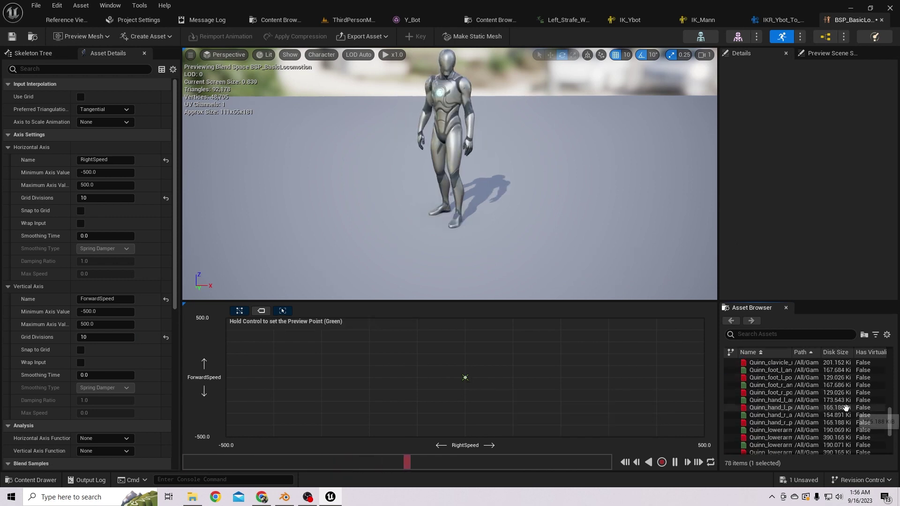
pyautogui.scroll(-5, 846, 408)
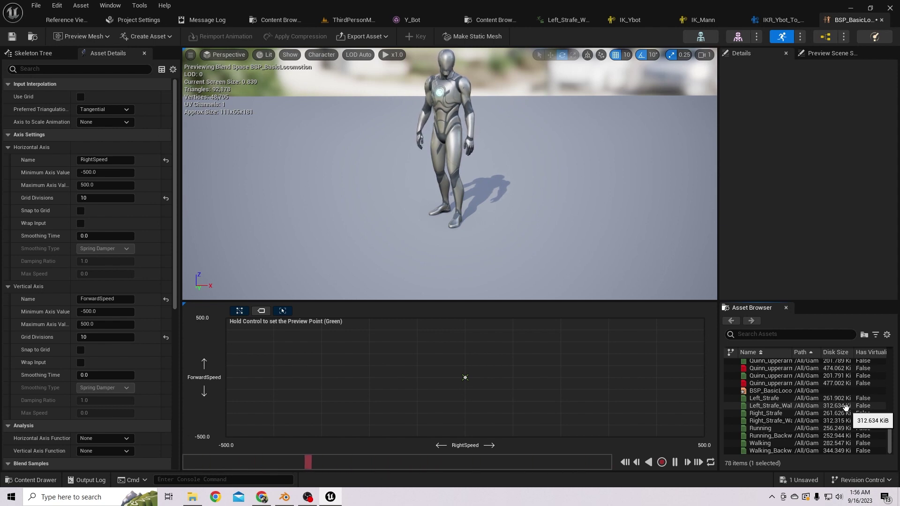
# Step: Place forward/backward samples: Running 400, Walking 200, Walking_Backwards -200, Running_Backward -500 on ForwardSpeed
pyautogui.click(771, 428)
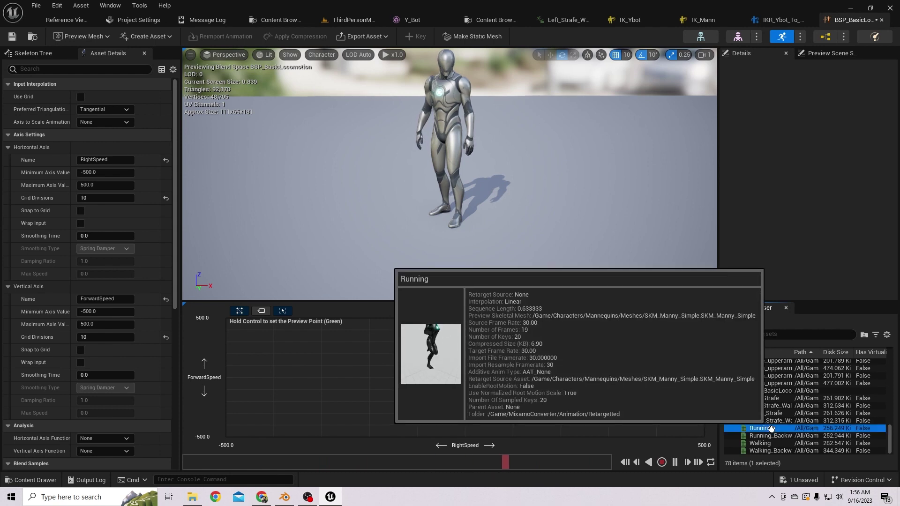
pyautogui.moveTo(772, 428); pyautogui.dragTo(488, 352)
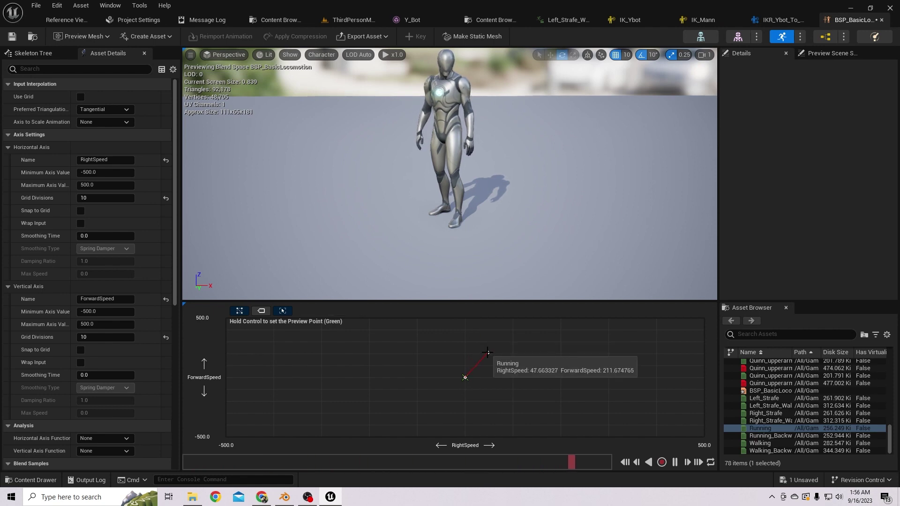
pyautogui.moveTo(488, 352)
pyautogui.mouseDown()
pyautogui.moveTo(469, 348)
pyautogui.moveTo(469, 334)
pyautogui.moveTo(479, 339)
pyautogui.mouseUp()
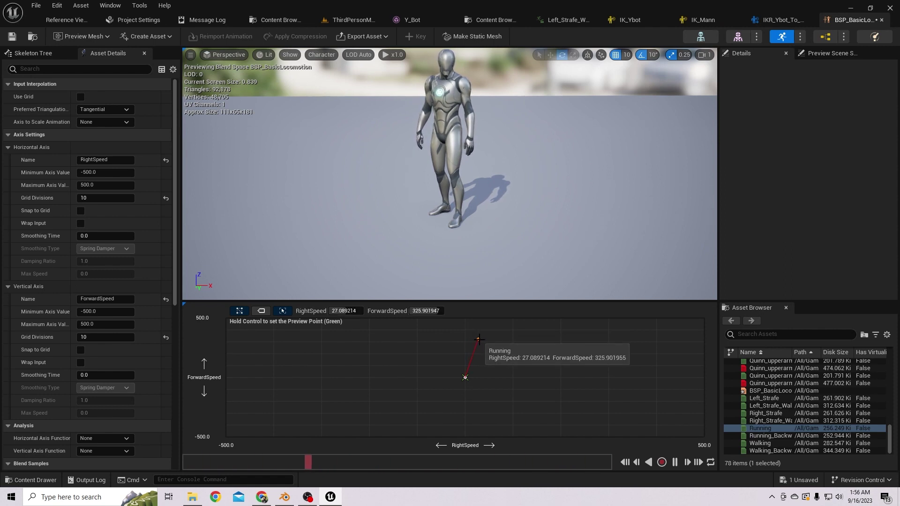
pyautogui.press('ctrl')
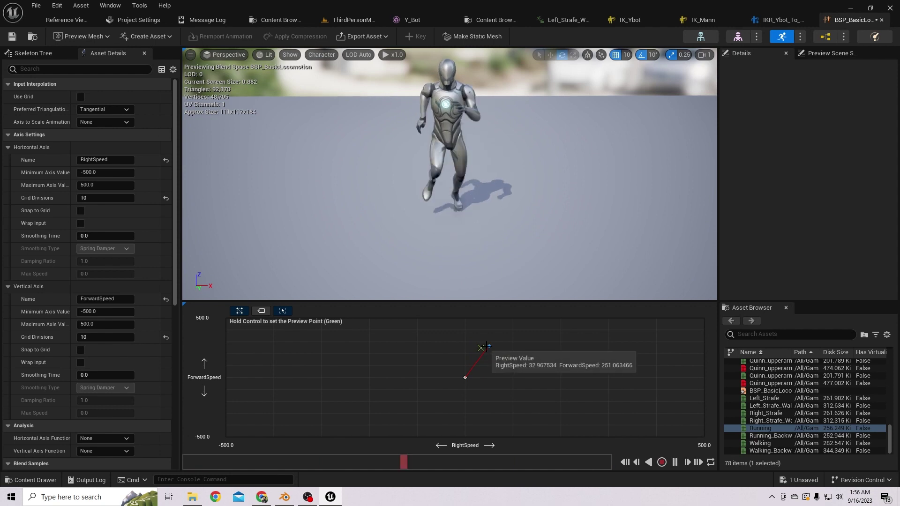
pyautogui.moveTo(488, 347); pyautogui.dragTo(466, 320)
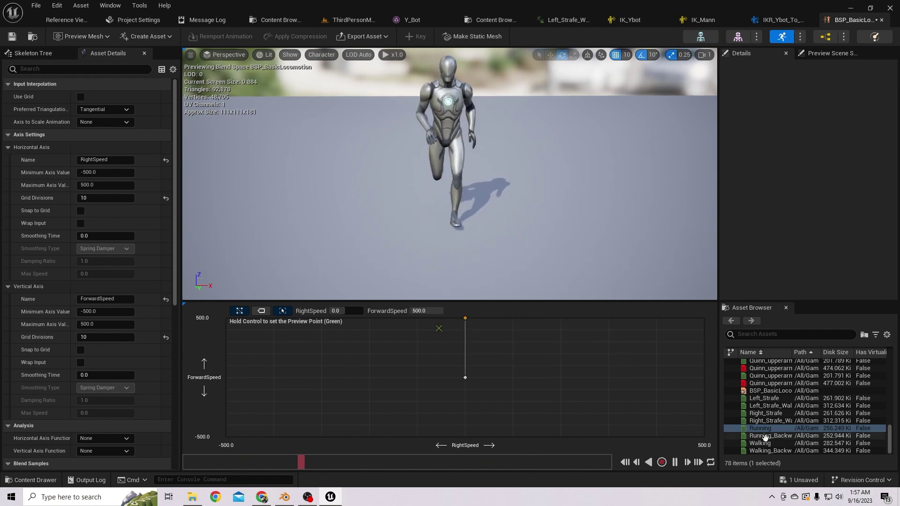
pyautogui.moveTo(760, 443); pyautogui.dragTo(469, 352)
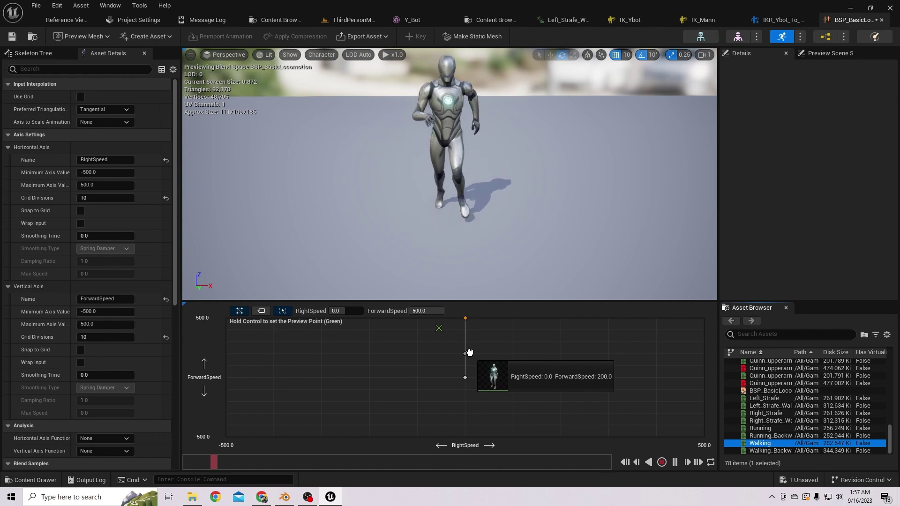
pyautogui.moveTo(470, 353); pyautogui.dragTo(469, 353)
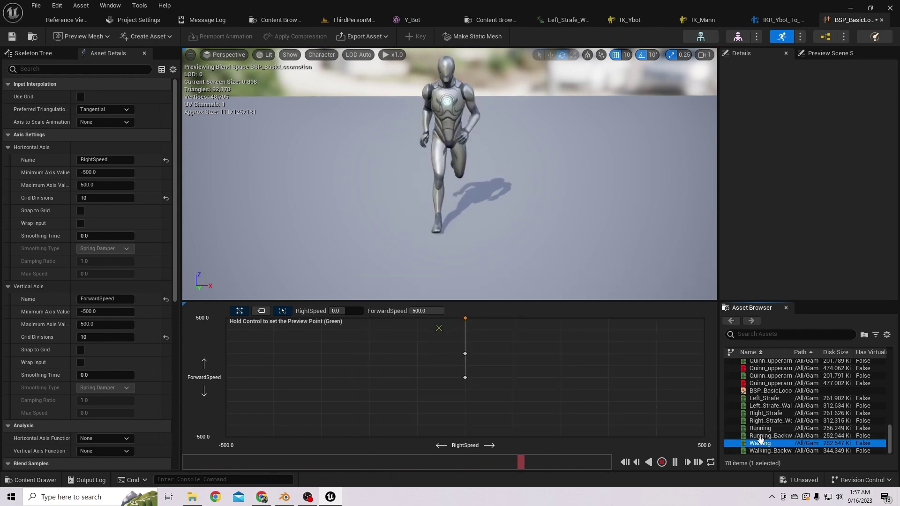
pyautogui.click(770, 450)
pyautogui.moveTo(770, 450); pyautogui.dragTo(465, 401)
pyautogui.click(761, 435)
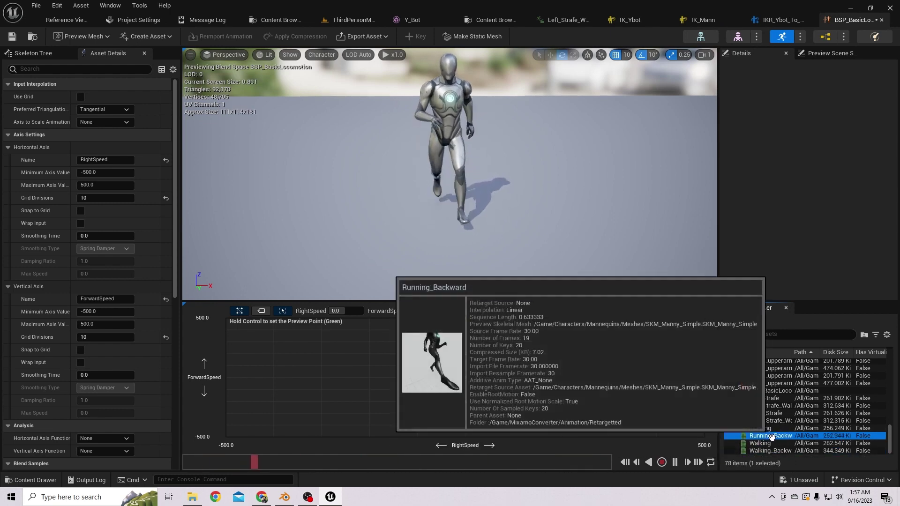
pyautogui.moveTo(761, 436); pyautogui.dragTo(475, 433)
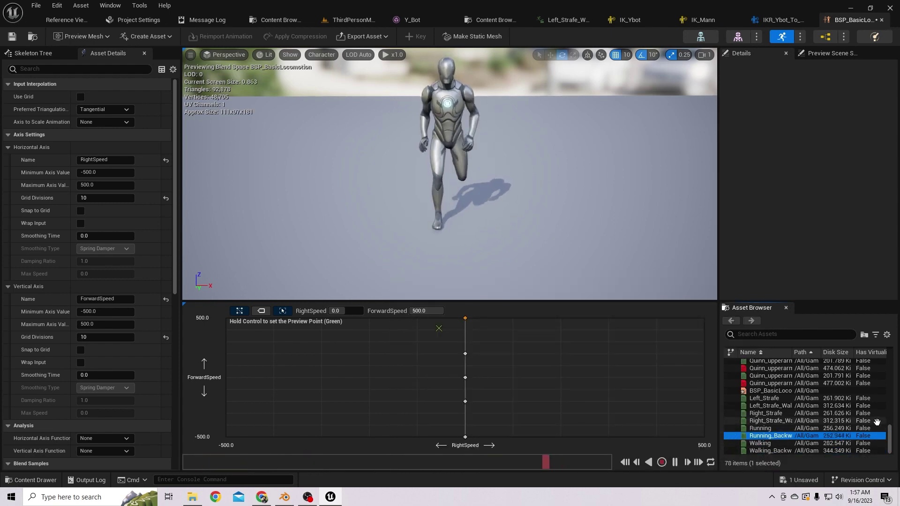
# Step: Place strafe samples on RightSpeed: Left_Strafe_Walking -200, Right_Strafe_Walking 200, Right_Strafe 500, Left_Strafe -500
pyautogui.moveTo(780, 406); pyautogui.dragTo(376, 378)
pyautogui.click(769, 421)
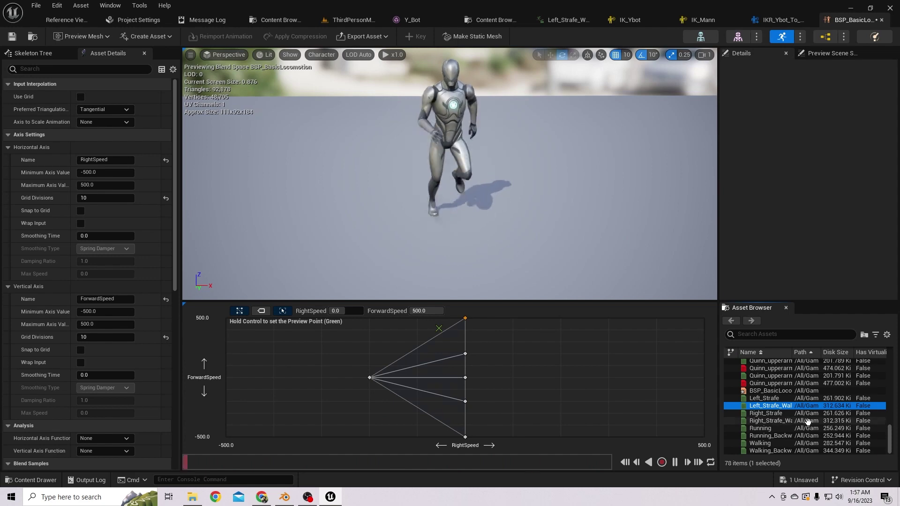
pyautogui.moveTo(776, 421); pyautogui.dragTo(561, 377)
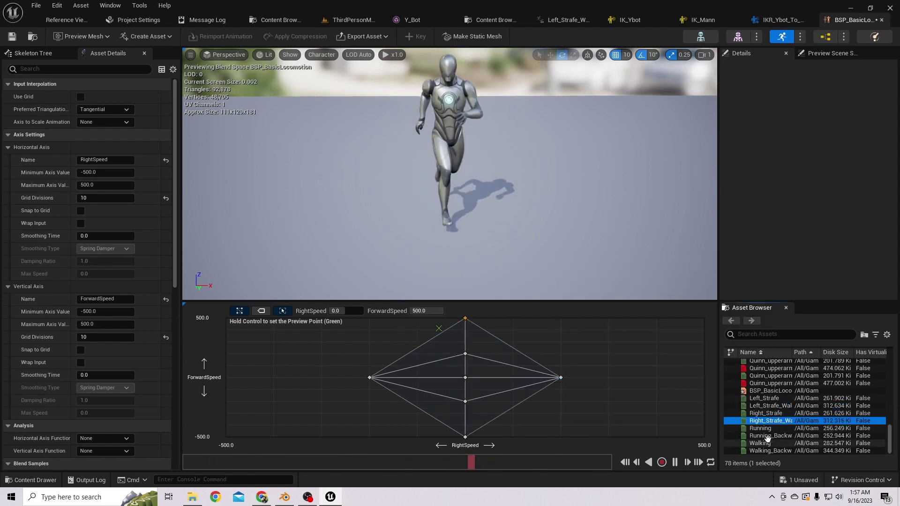
pyautogui.click(765, 413)
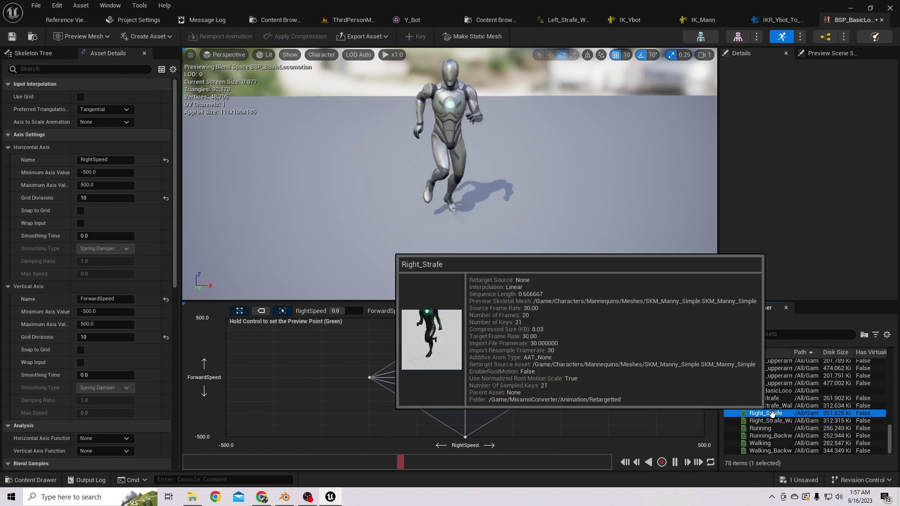
pyautogui.moveTo(766, 414); pyautogui.dragTo(704, 379)
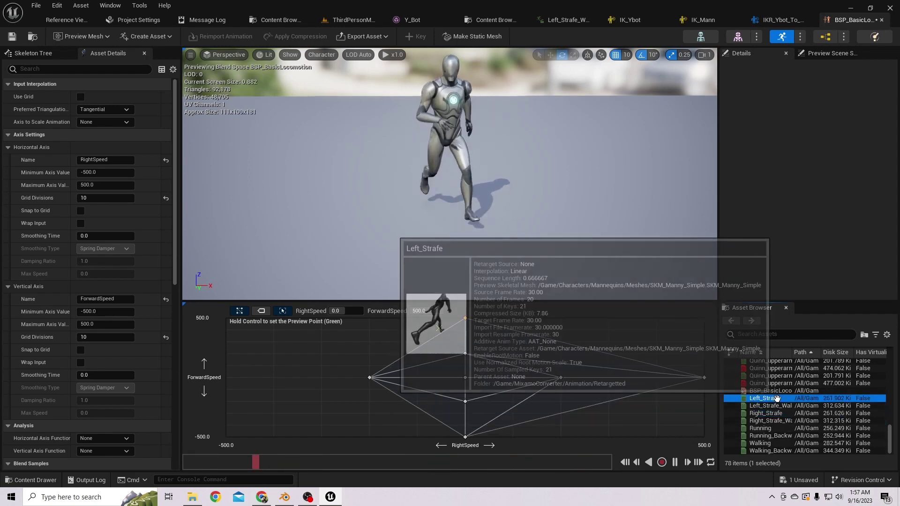
pyautogui.moveTo(772, 401); pyautogui.dragTo(234, 375)
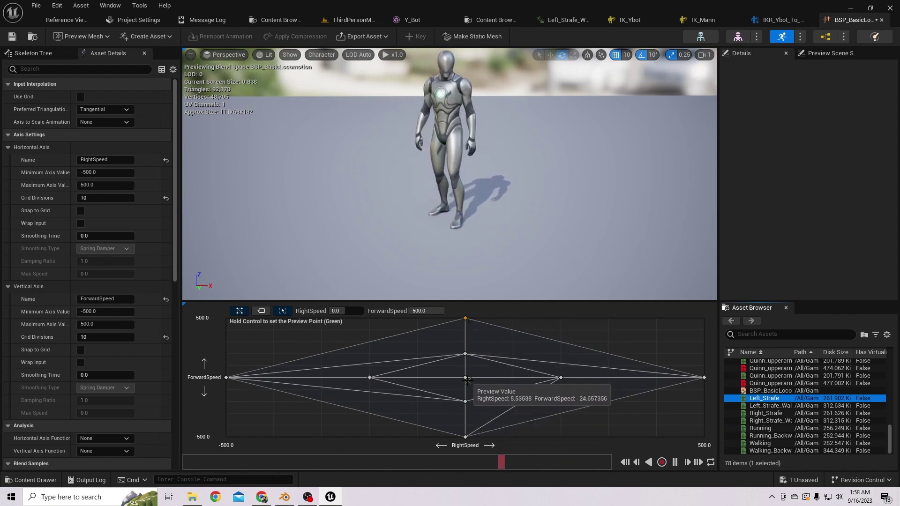
# Step: Set Sample Smoothing Weight Speed to 5.0 and save BSP_BasicLocomotion
pyautogui.scroll(-5, 128, 393)
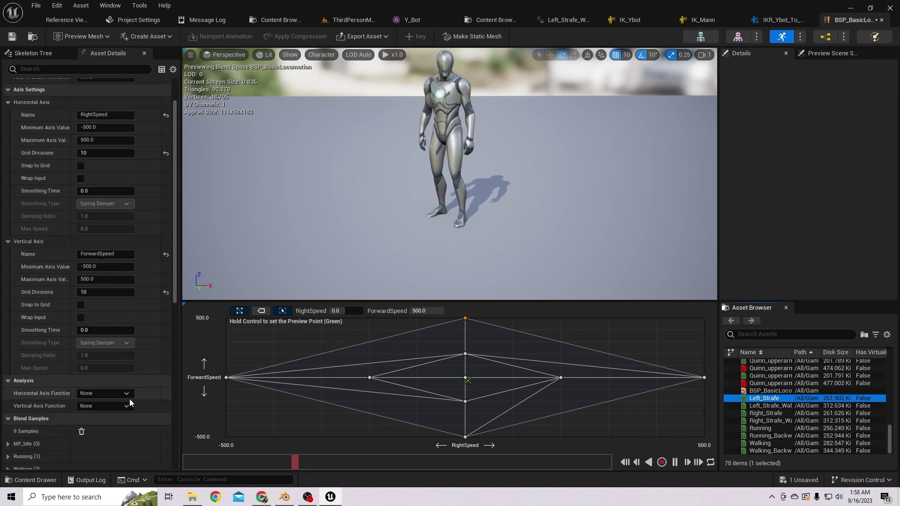
pyautogui.scroll(-10, 126, 390)
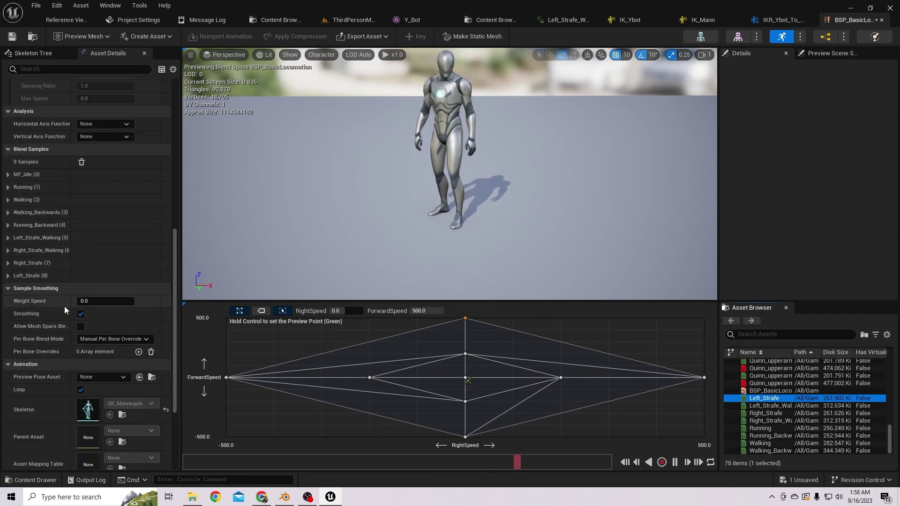
pyautogui.click(95, 301)
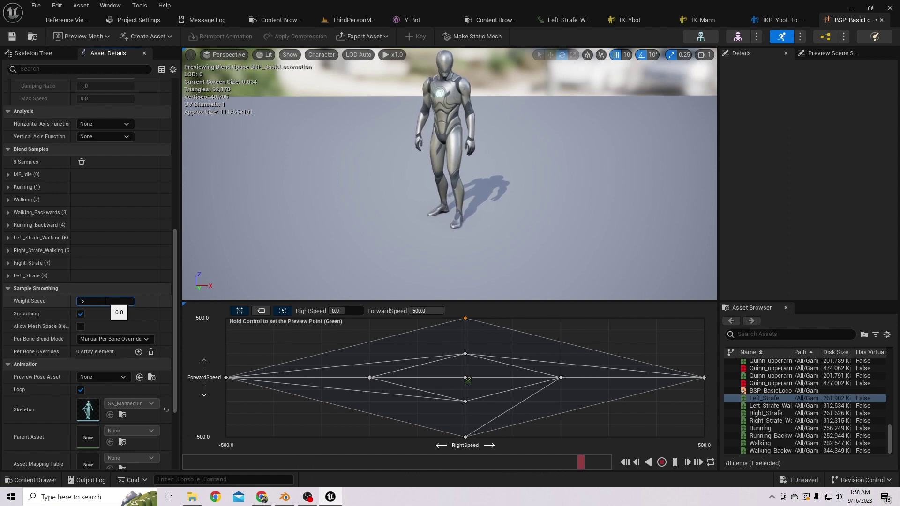
pyautogui.press('Return')
pyautogui.click(12, 36)
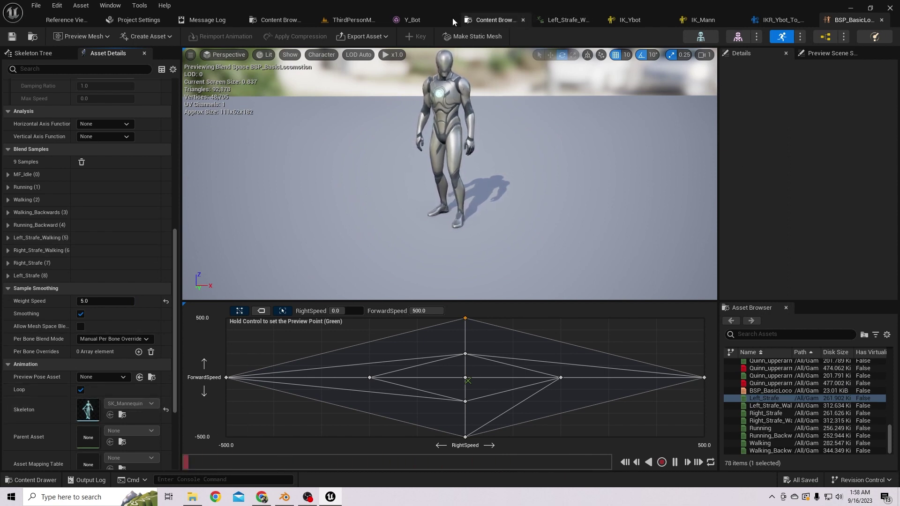
# Step: Open the default pawn BP_ThirdPersonCharacter from the ThirdPersonMap's World Settings
pyautogui.click(349, 19)
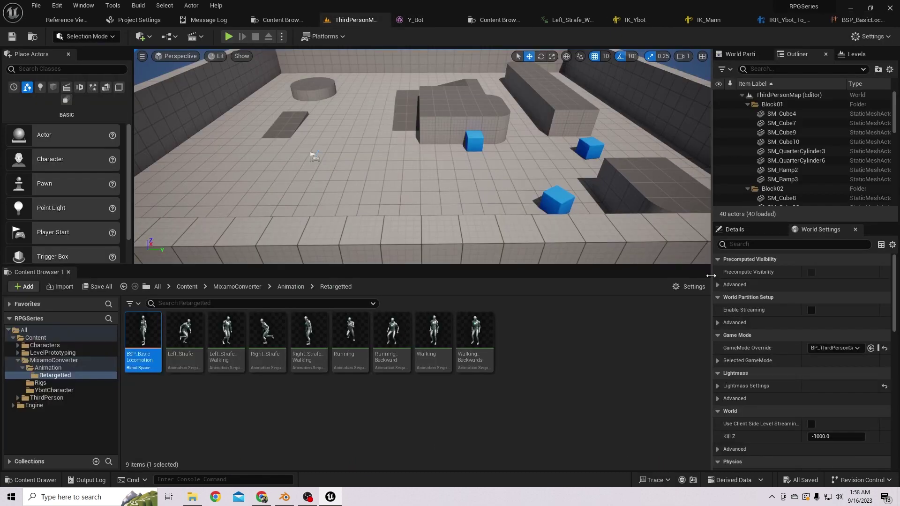
pyautogui.moveTo(713, 275); pyautogui.dragTo(680, 275)
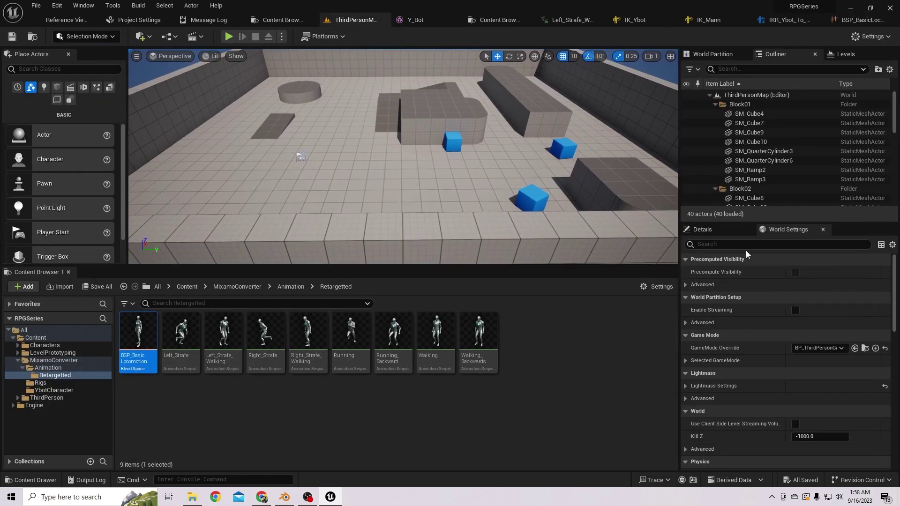
pyautogui.click(686, 362)
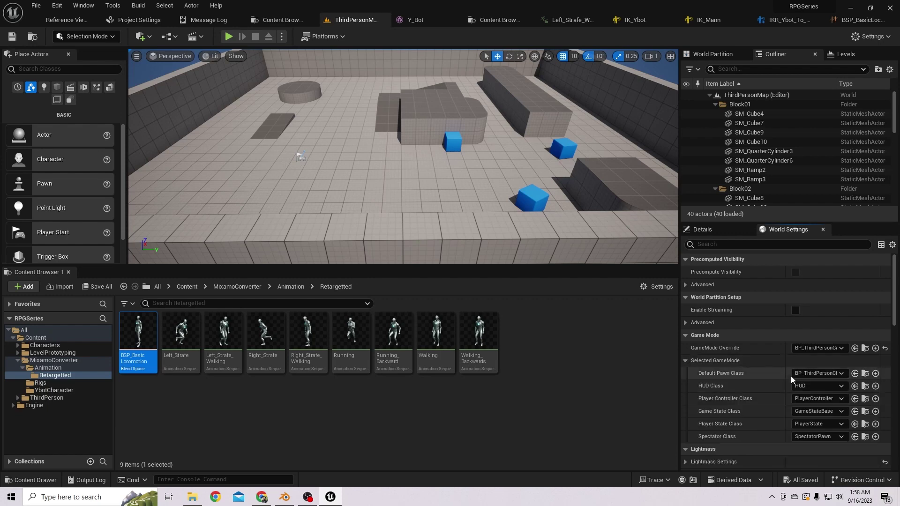
pyautogui.moveTo(786, 359); pyautogui.dragTo(755, 360)
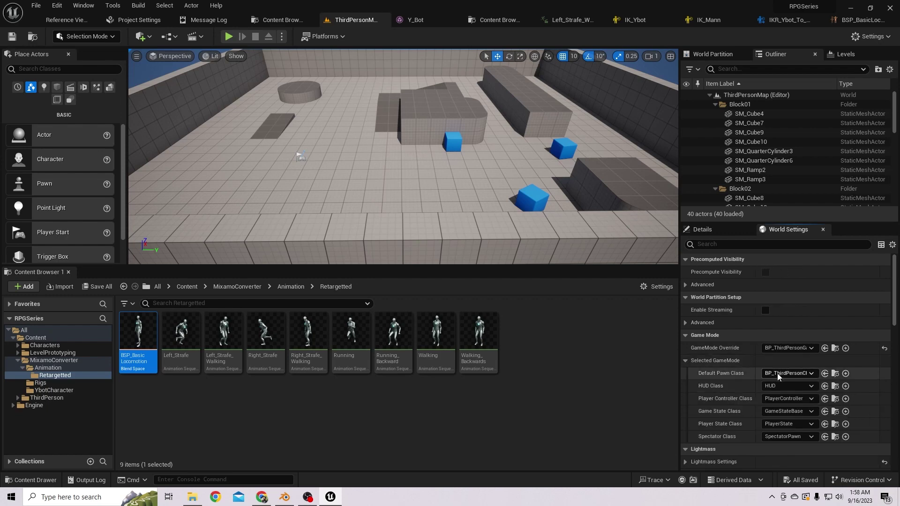
pyautogui.click(834, 374)
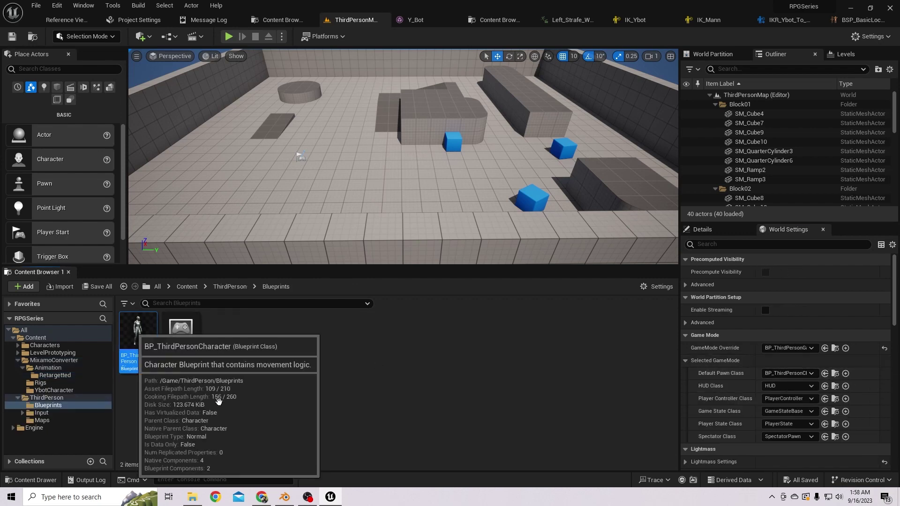
pyautogui.press('Return')
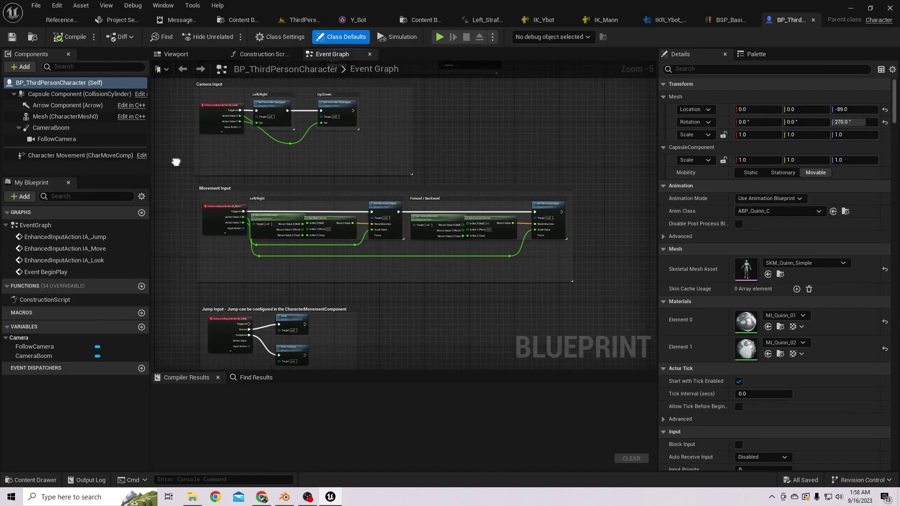
# Step: Open ABP_Manny, the Anim Class of the character's Mesh component
pyautogui.click(62, 117)
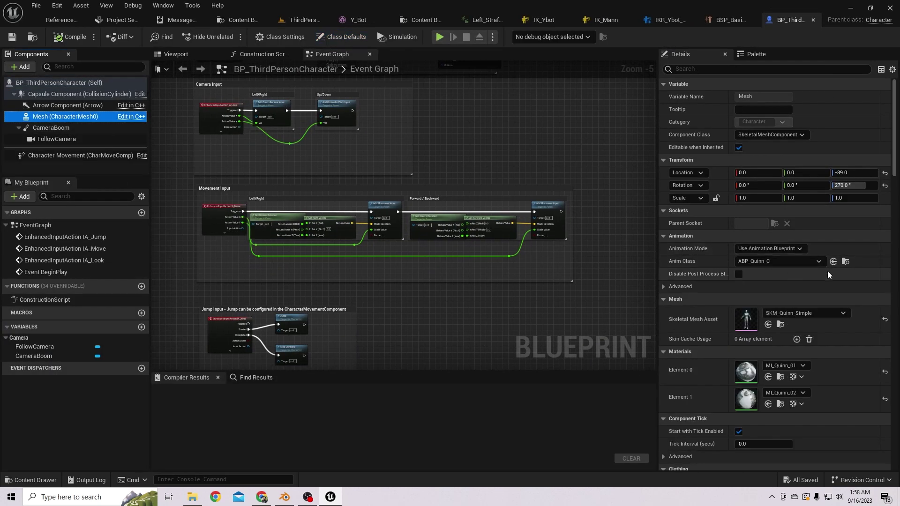
pyautogui.click(846, 262)
pyautogui.doubleClick(224, 360)
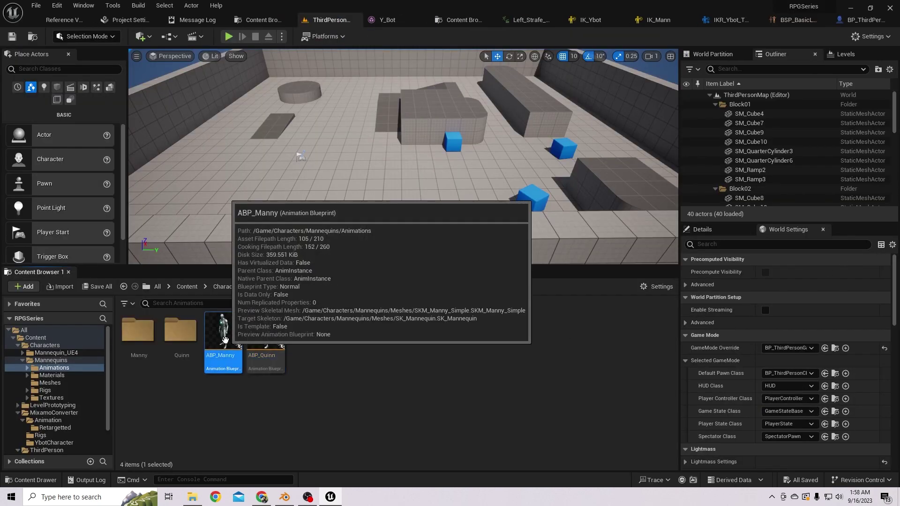
pyautogui.scroll(-2, 356, 313)
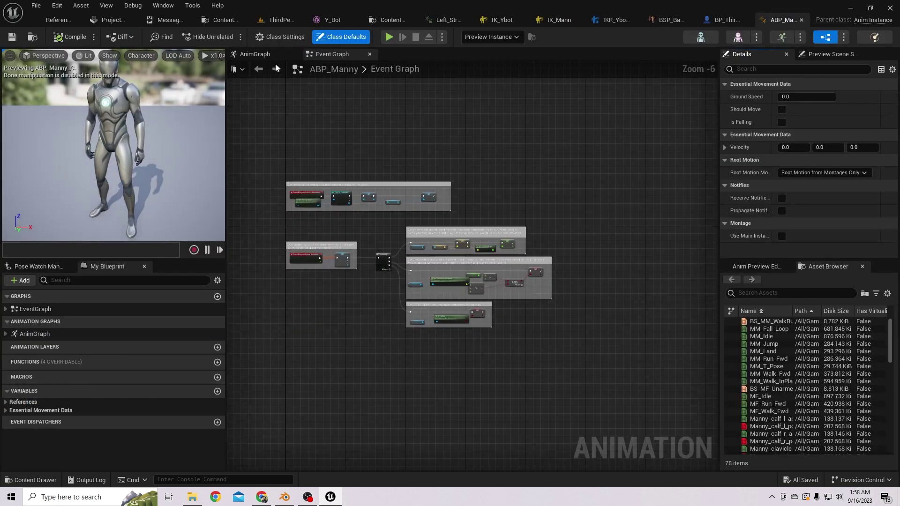
# Step: Open the Locomotion state machine in ABP_Manny's AnimGraph
pyautogui.click(256, 55)
pyautogui.moveTo(346, 169); pyautogui.dragTo(387, 176, button='right')
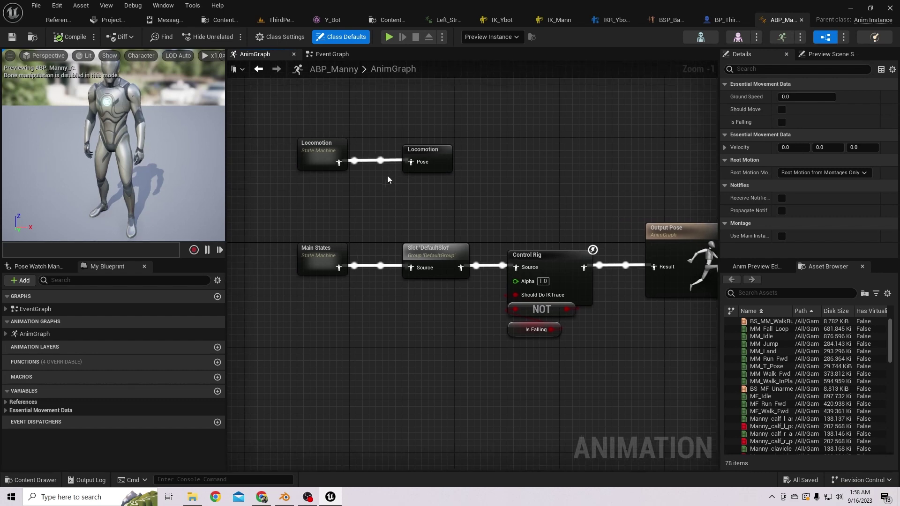
pyautogui.doubleClick(316, 159)
pyautogui.moveTo(509, 336); pyautogui.dragTo(473, 296, button='right')
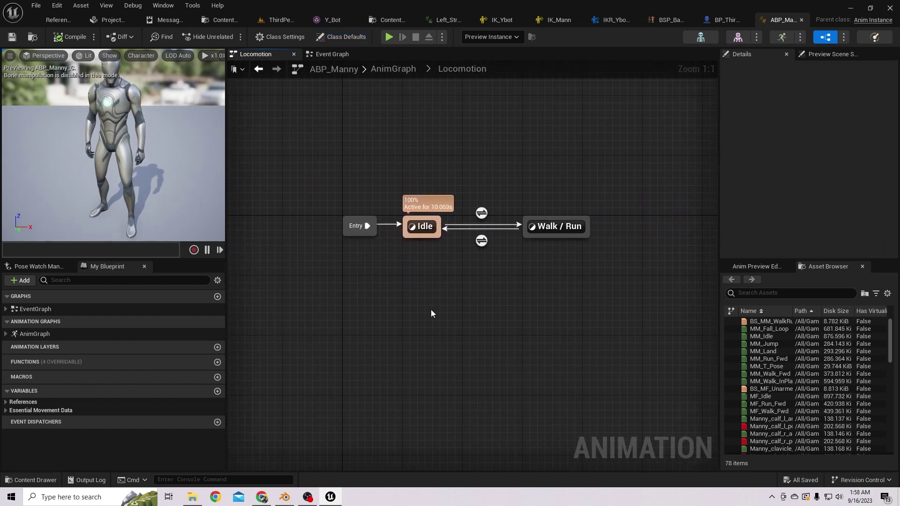
# Step: Add a state named BasicLocomotion and open its pose graph
pyautogui.rightClick(410, 289)
pyautogui.click(441, 320)
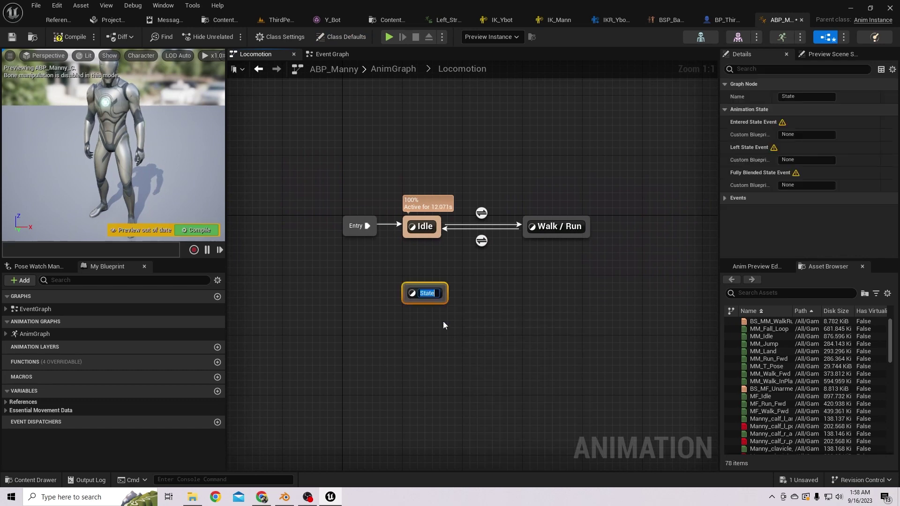
pyautogui.write('Basic')
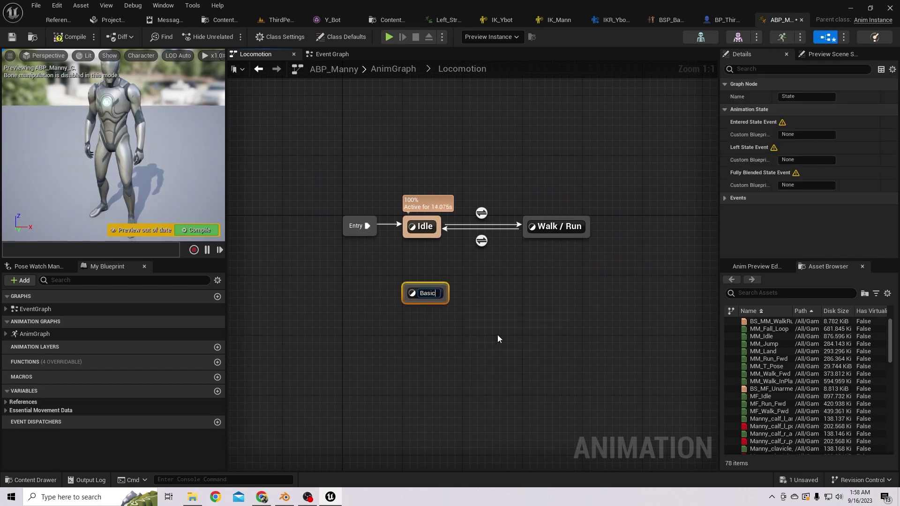
pyautogui.write('Locomotion')
pyautogui.press('Return')
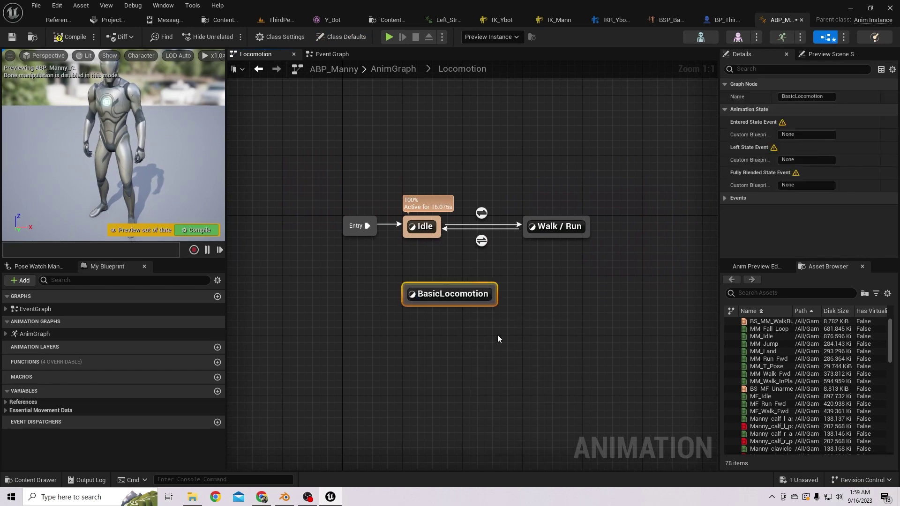
pyautogui.doubleClick(462, 294)
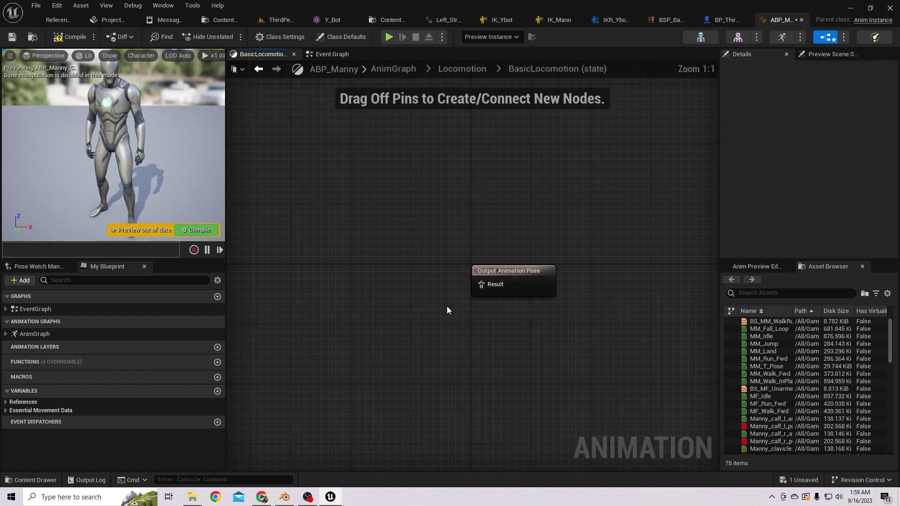
pyautogui.scroll(-2, 774, 399)
pyautogui.scroll(-15, 777, 397)
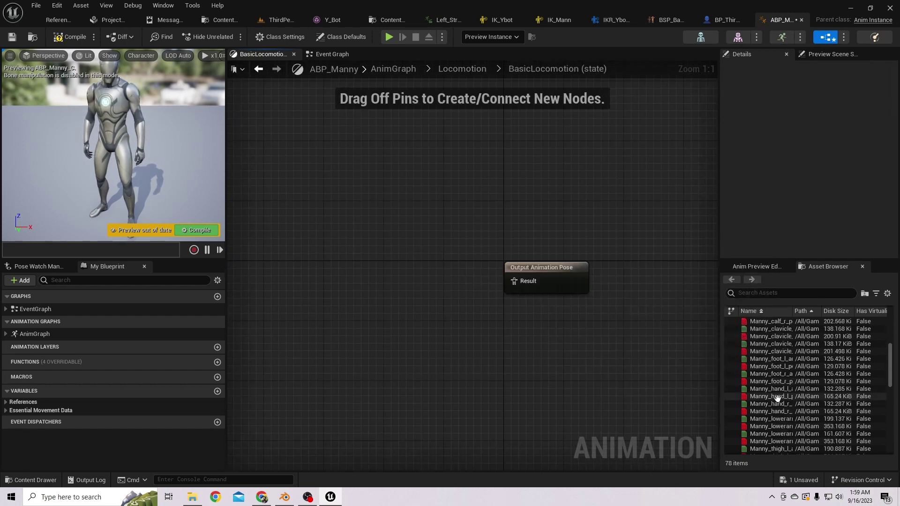